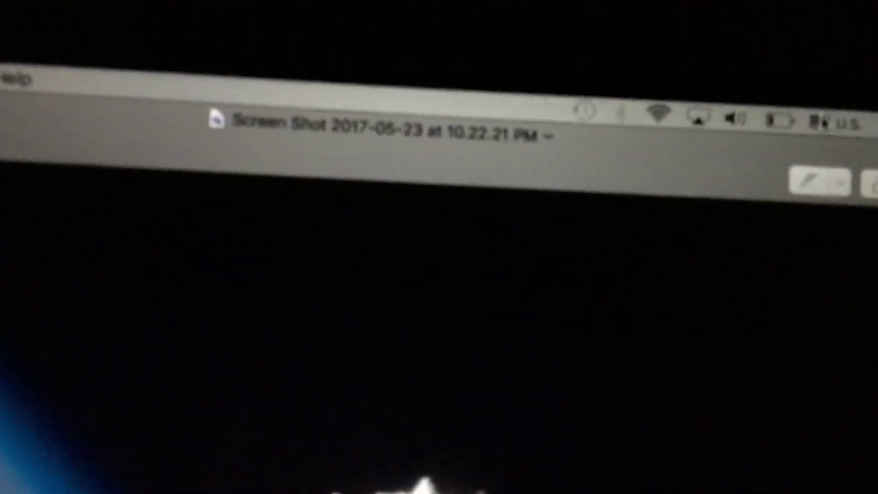
Open the menu-bar input source menu showing the available keyboard options
left_click(788, 55)
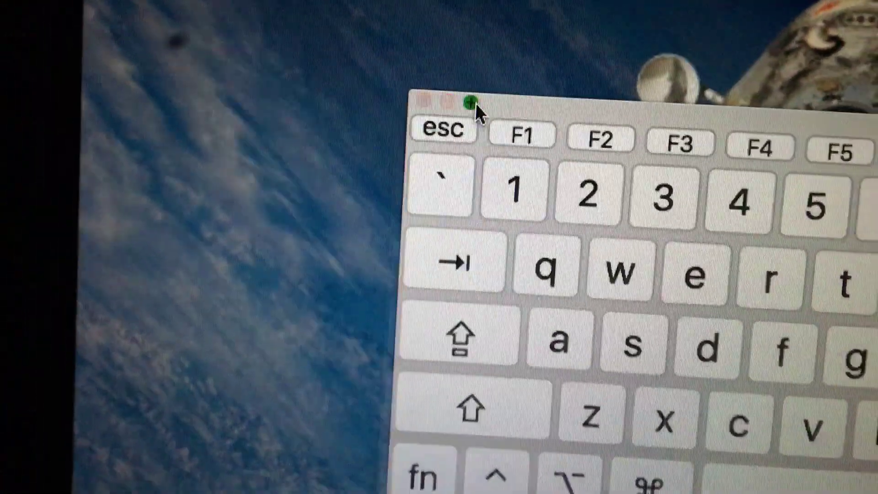
Show the Keyboard Viewer and enlarge it to full size
left_click(364, 129)
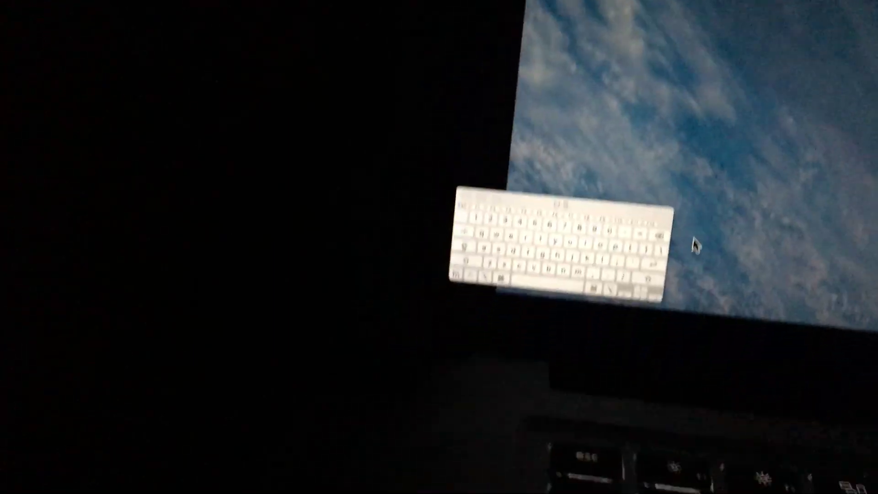
Resize the Keyboard Viewer window down to a compact size
left_click_drag(676, 295, 796, 312)
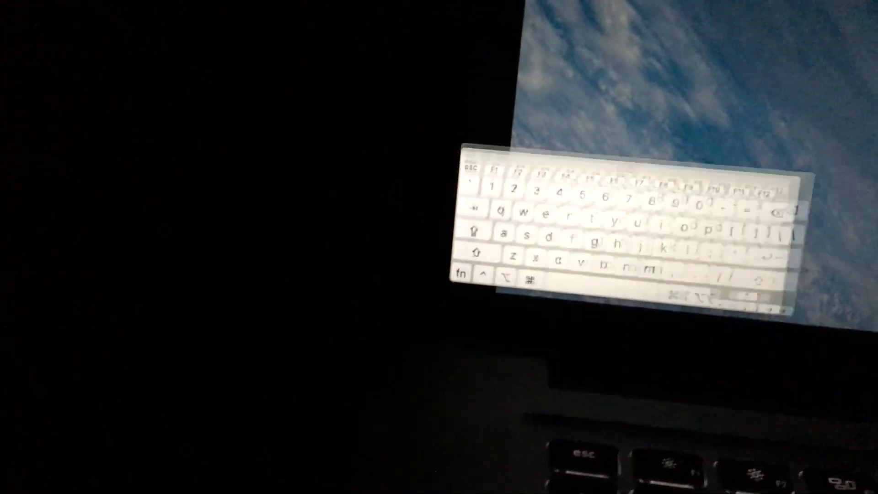